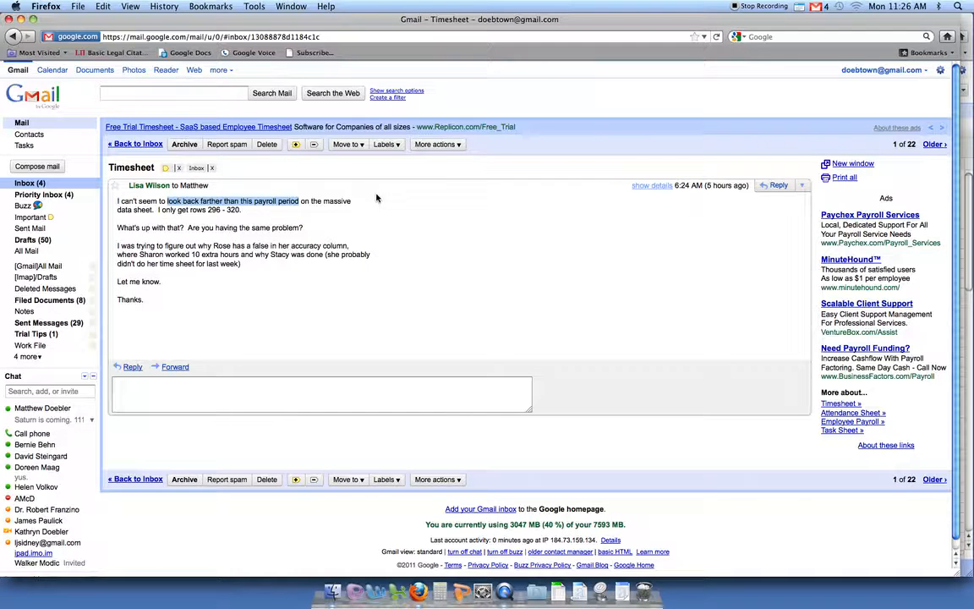
Read the Timesheet e-mail's passage about looking back farther than this payroll period
click(342, 200)
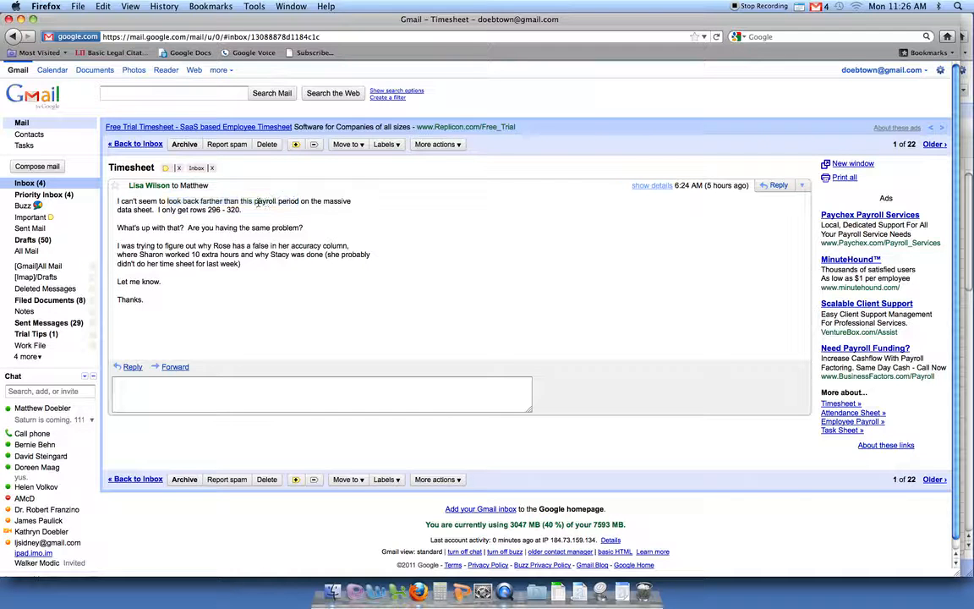
drag(254, 202, 299, 202)
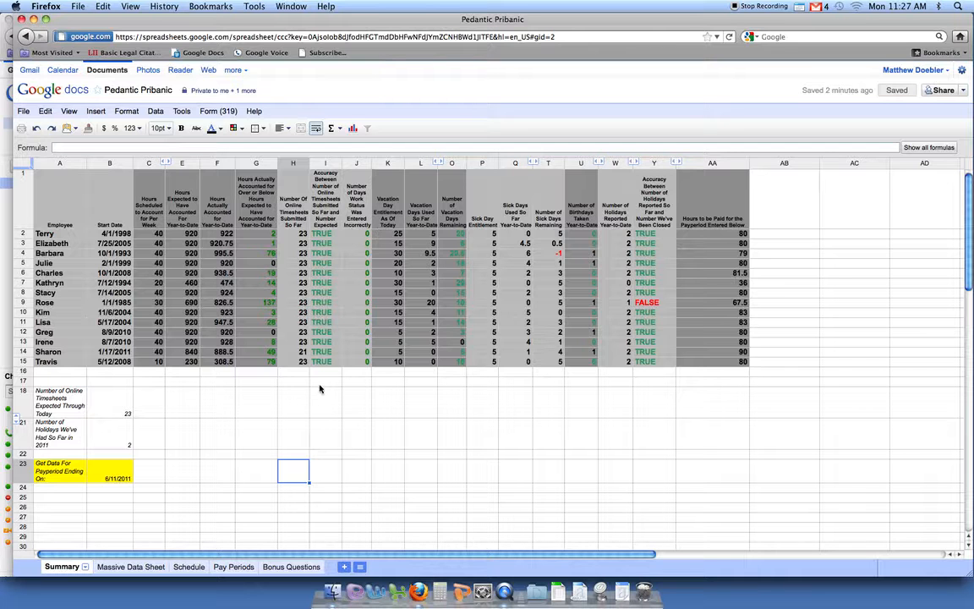
Open the Massive Data Sheet and examine the filtered Week of entries
click(133, 566)
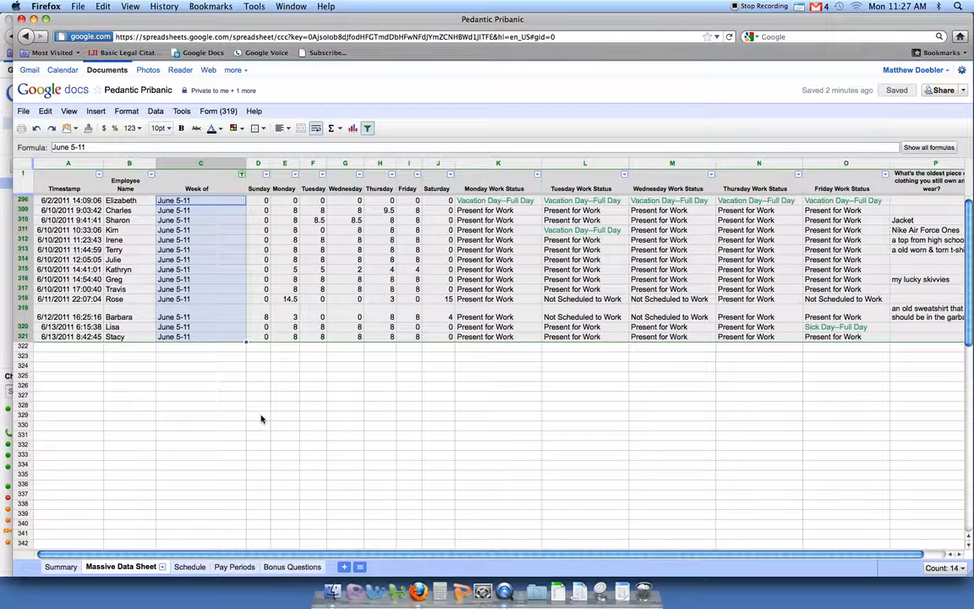
click(233, 406)
drag(226, 199, 214, 338)
click(281, 388)
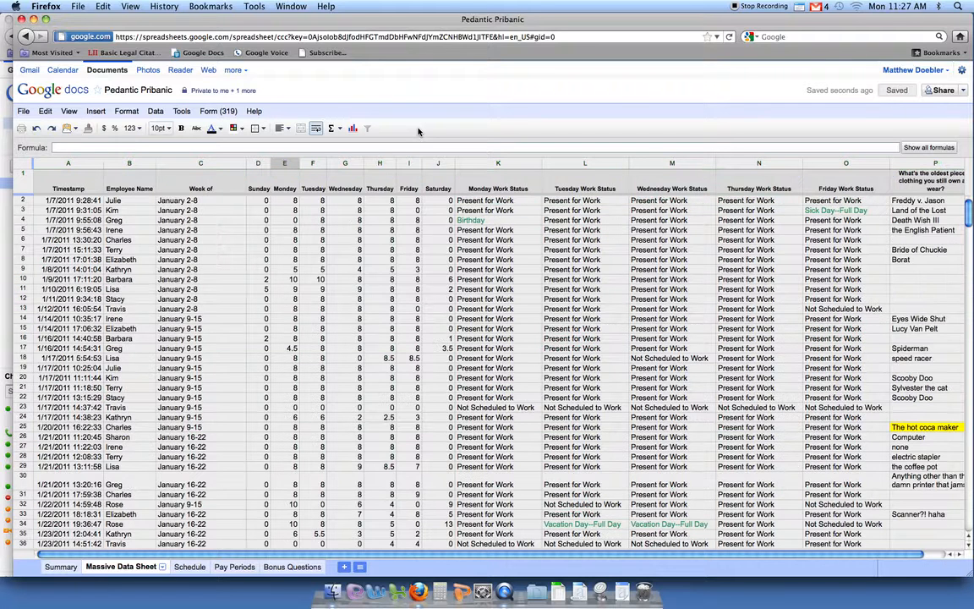
Look through the unfiltered January entries and turn on filtering for the Massive Data Sheet
scroll(209, 235, down, 2)
scroll(209, 235, down, 5)
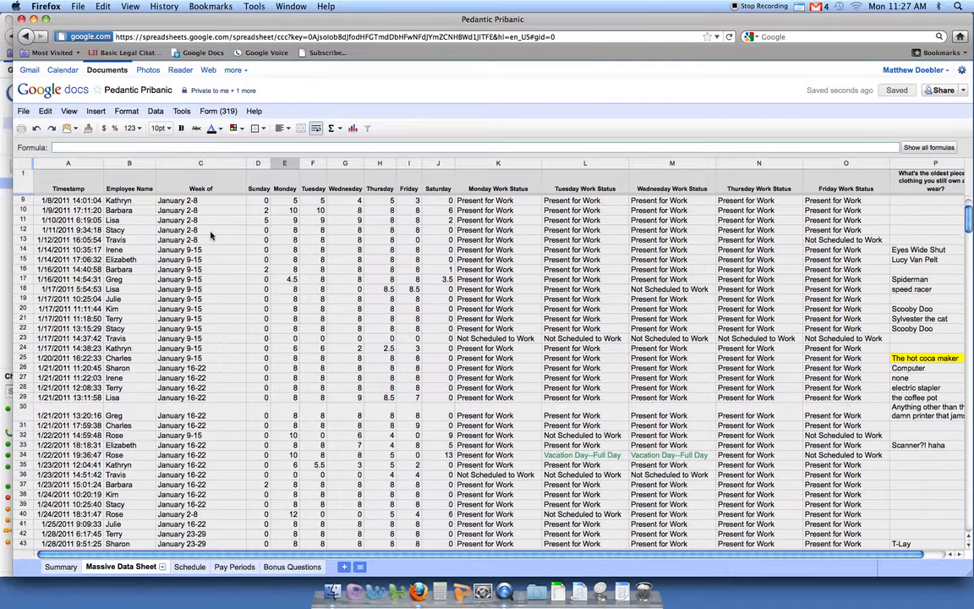
scroll(211, 236, down, 4)
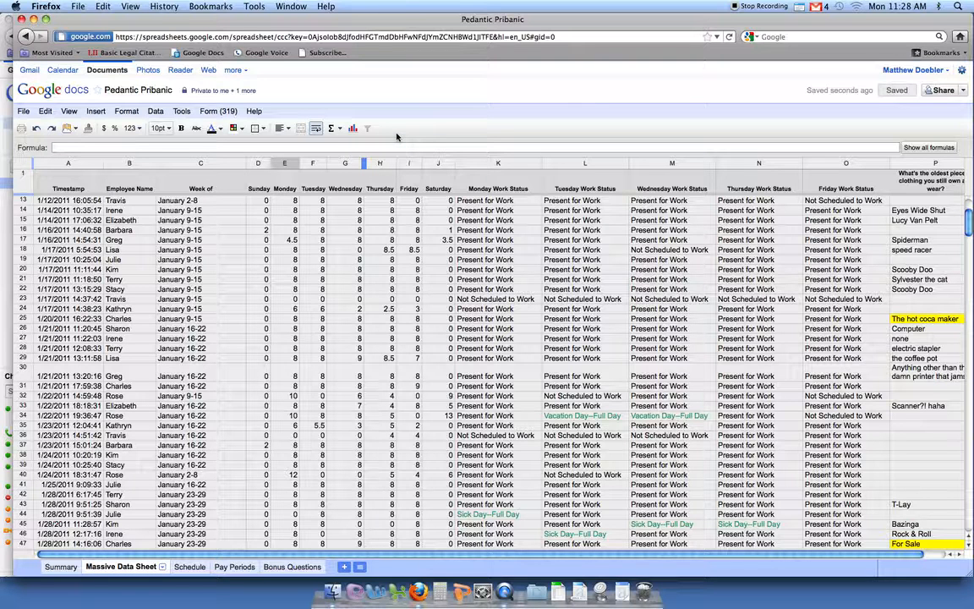
click(258, 260)
click(366, 127)
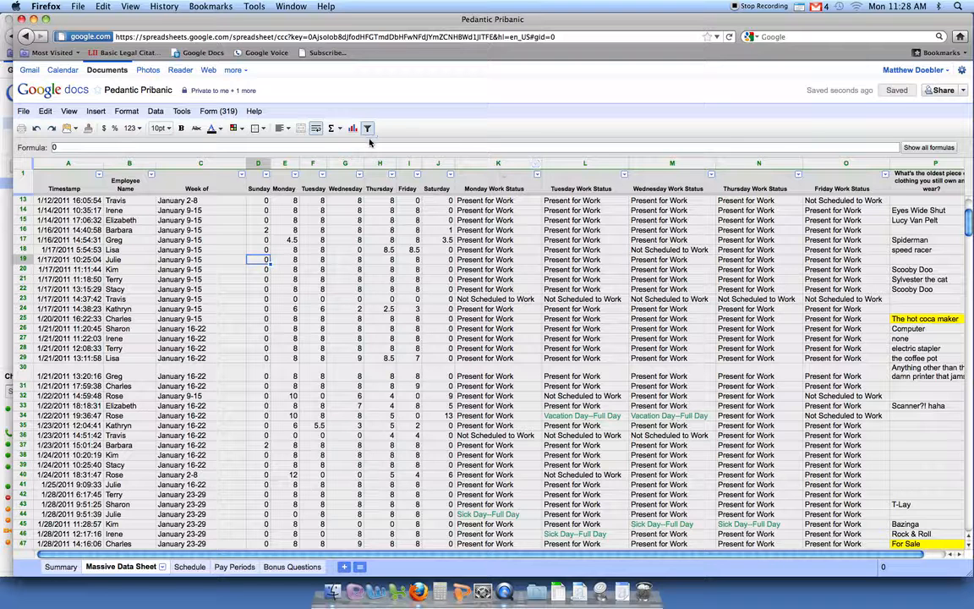
Clear all weeks from the Week of filter, show only June 5-11, and check the matching rows
click(242, 176)
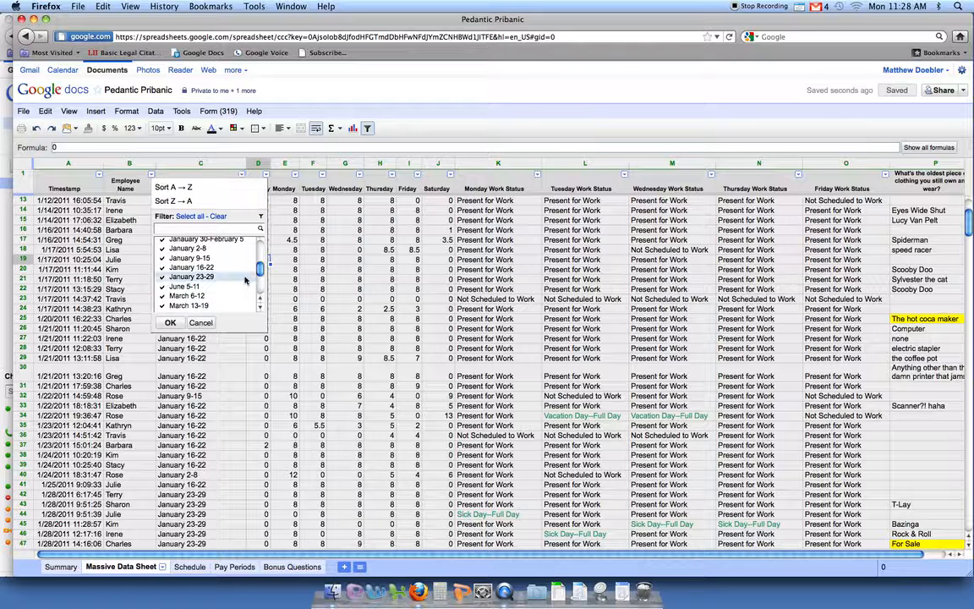
mouse_move(259, 268)
mouse_down()
mouse_move(263, 247)
mouse_move(262, 287)
mouse_up()
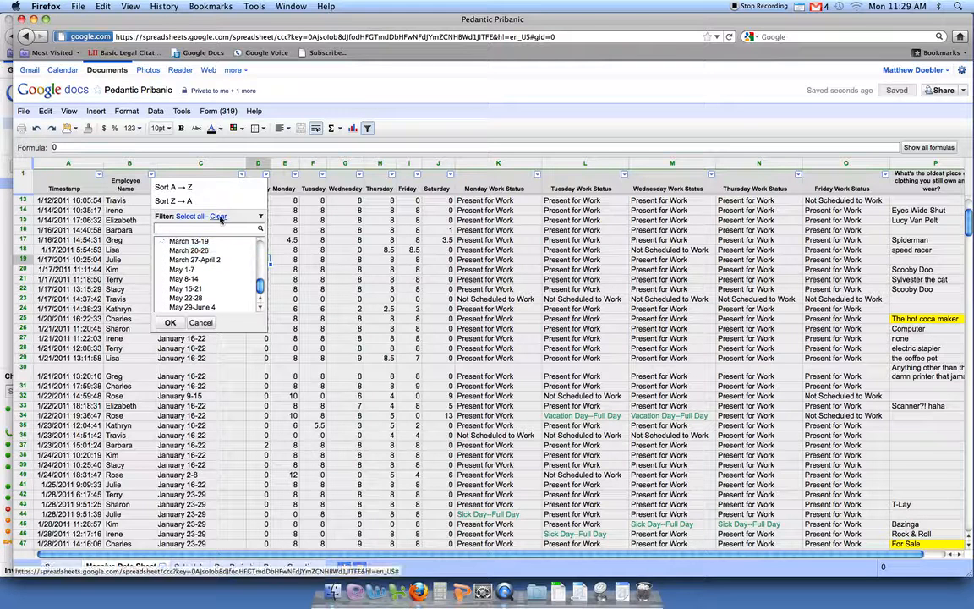
click(190, 218)
click(170, 322)
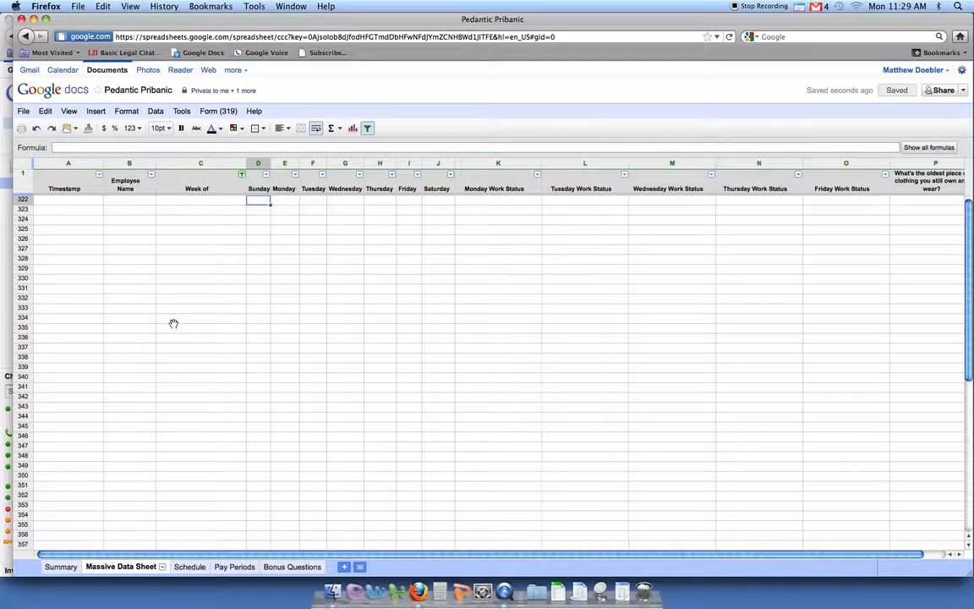
click(173, 324)
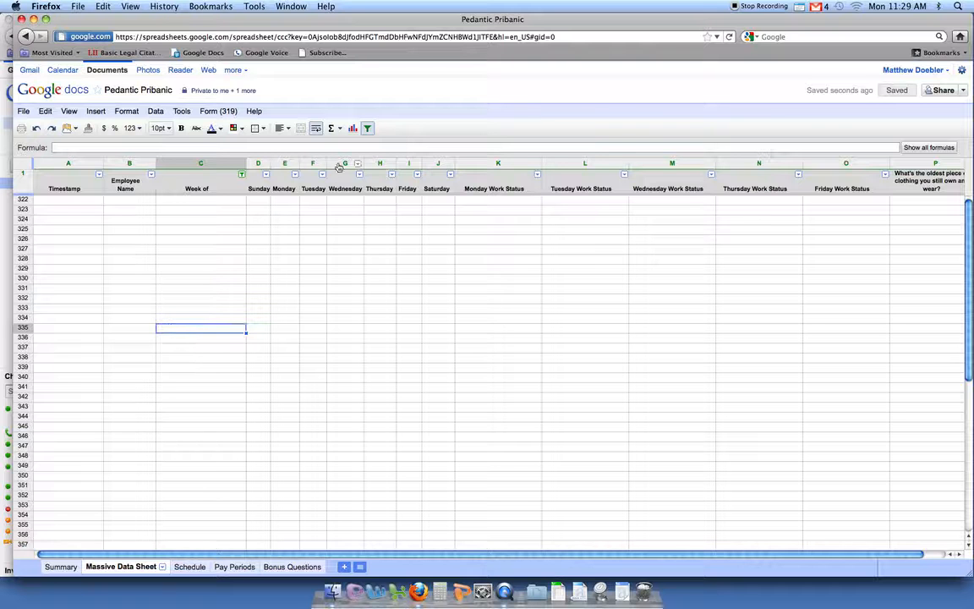
click(242, 175)
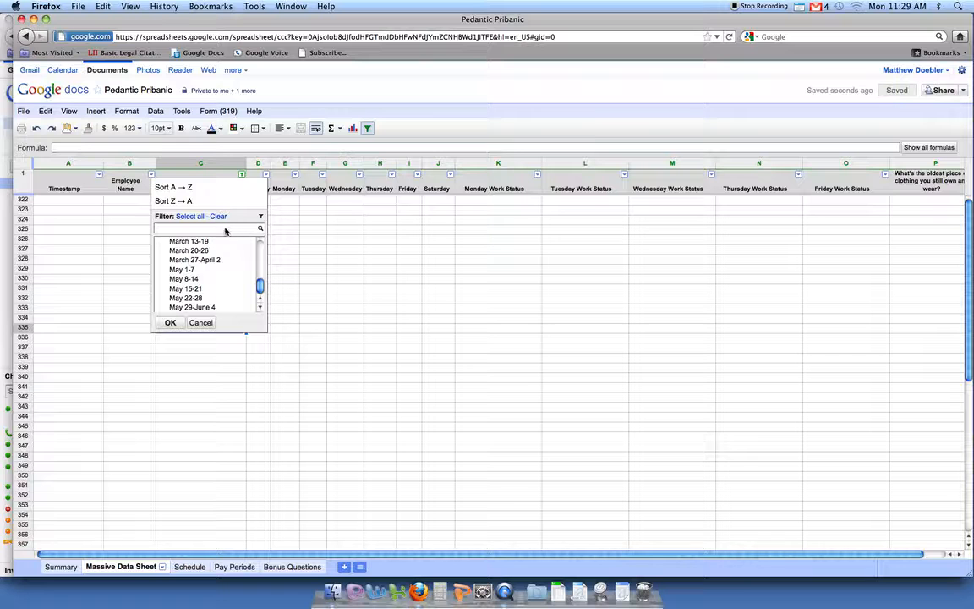
drag(259, 290, 259, 274)
click(196, 262)
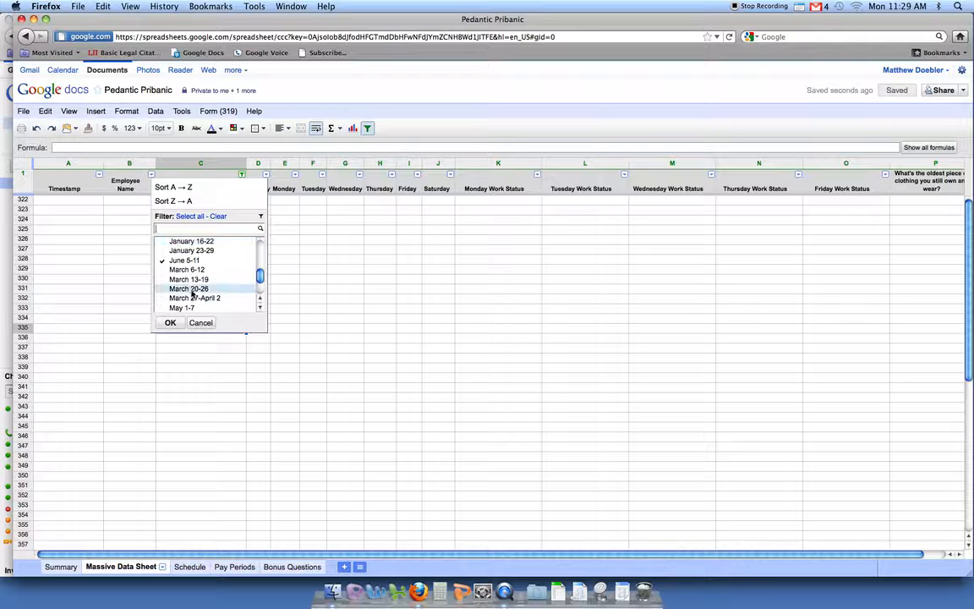
click(170, 322)
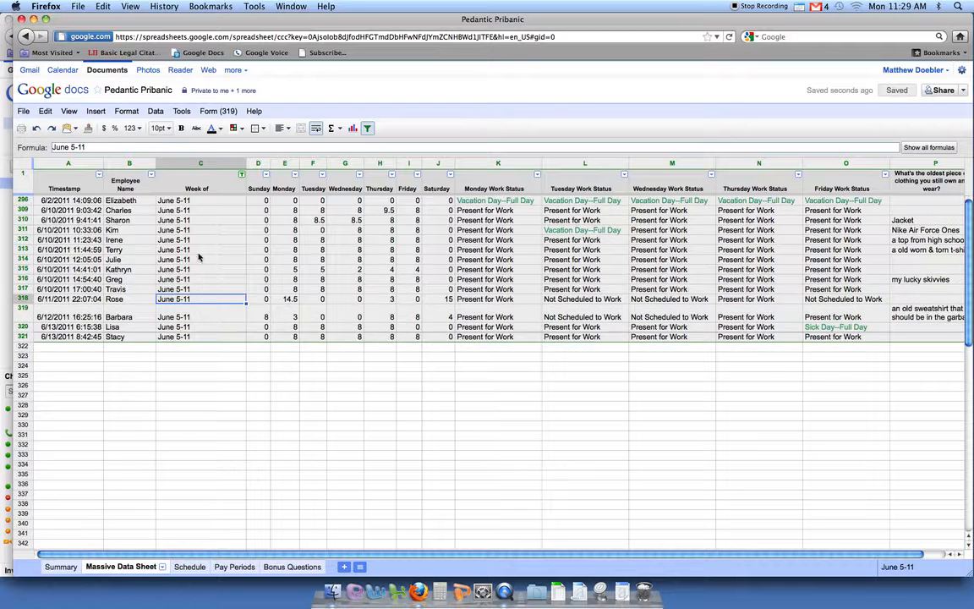
drag(184, 201, 196, 338)
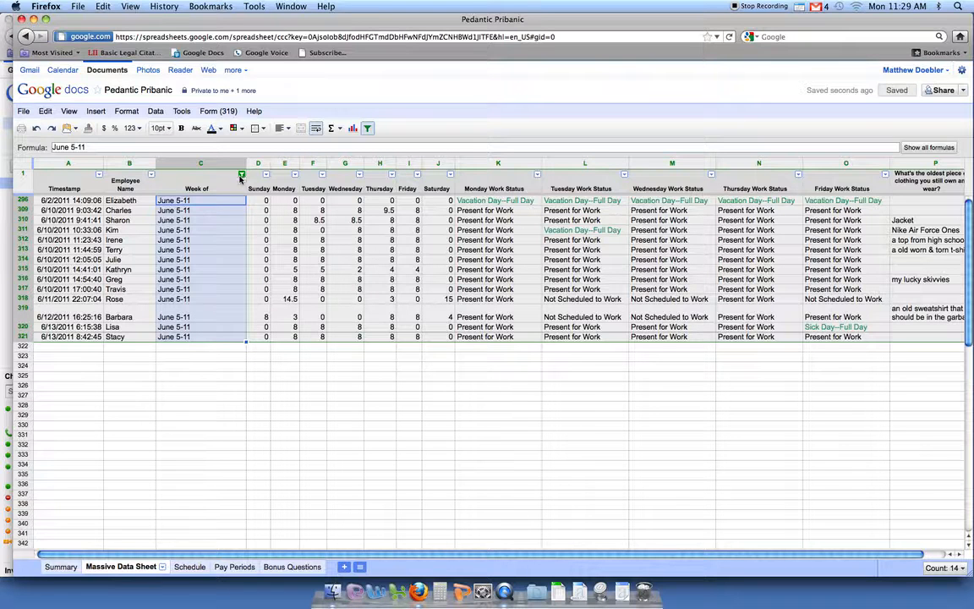
Change the Week of filter to show only the February 20-26 entries
click(241, 177)
mouse_move(260, 249)
mouse_down()
mouse_move(260, 292)
mouse_move(260, 269)
mouse_up()
mouse_move(258, 254)
mouse_down()
mouse_move(259, 243)
mouse_move(259, 261)
mouse_up()
click(187, 264)
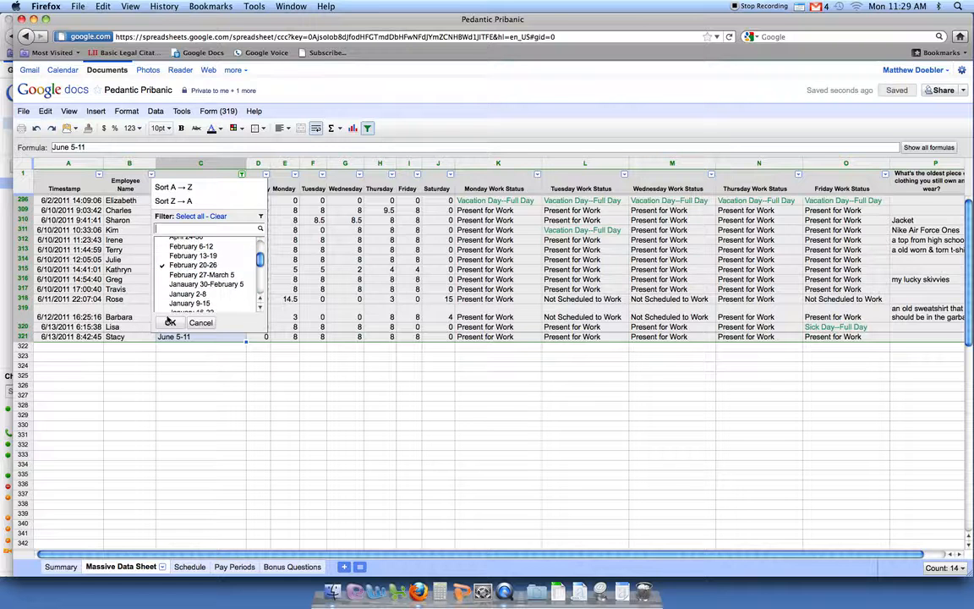
click(170, 323)
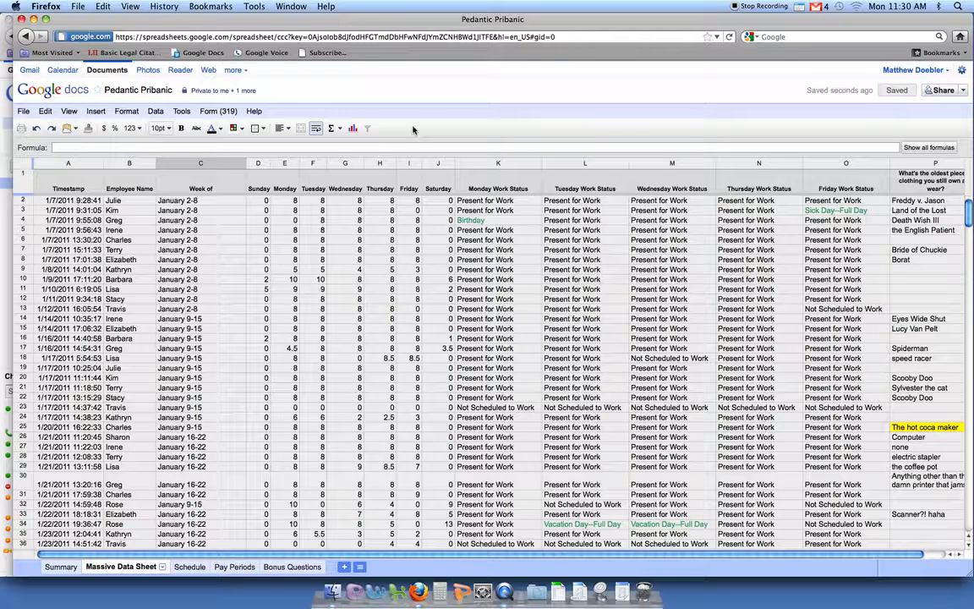
Turn filtering back on, limit the Employee Name column to a single employee, and highlight that employee's name entries
click(200, 219)
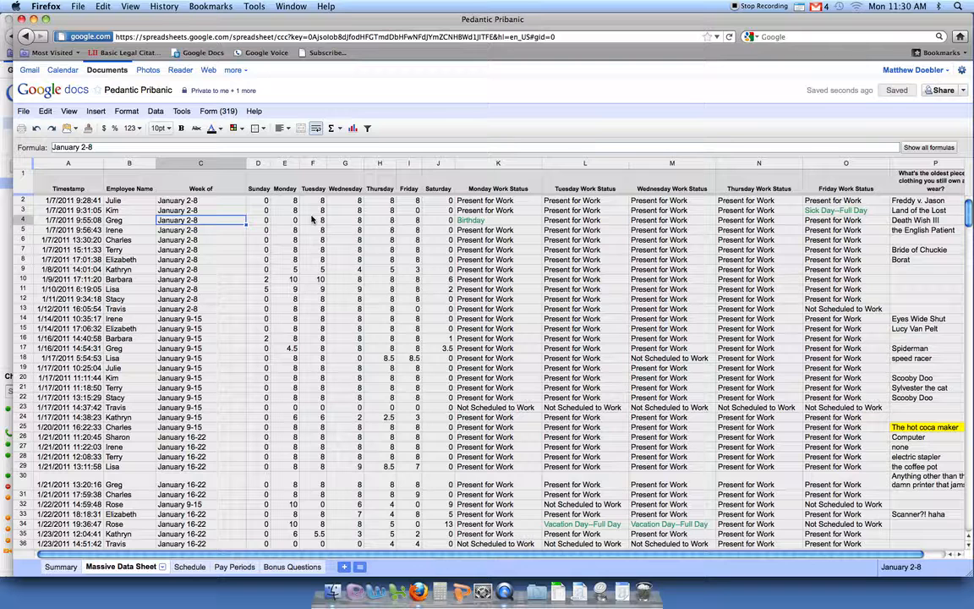
click(369, 129)
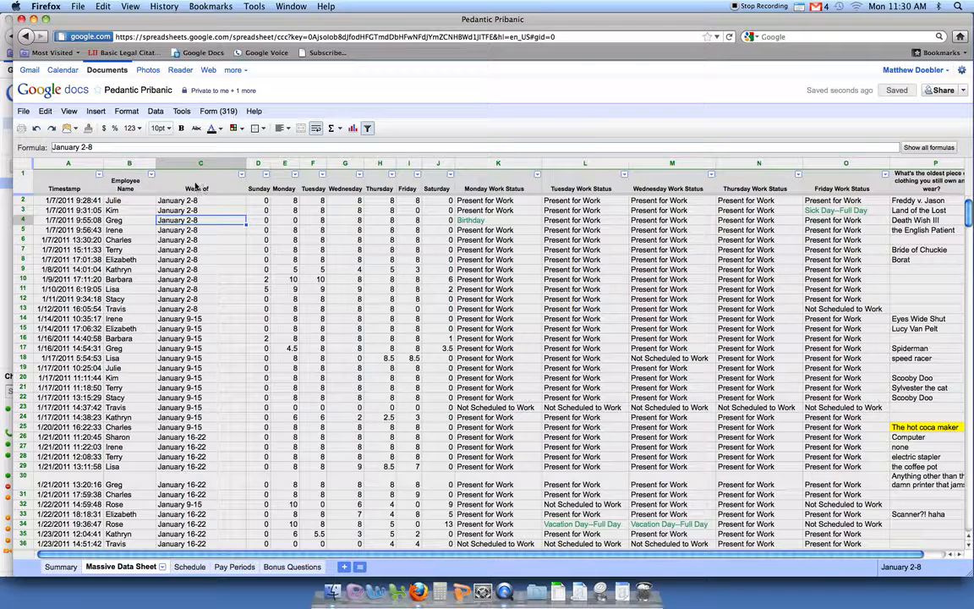
click(150, 174)
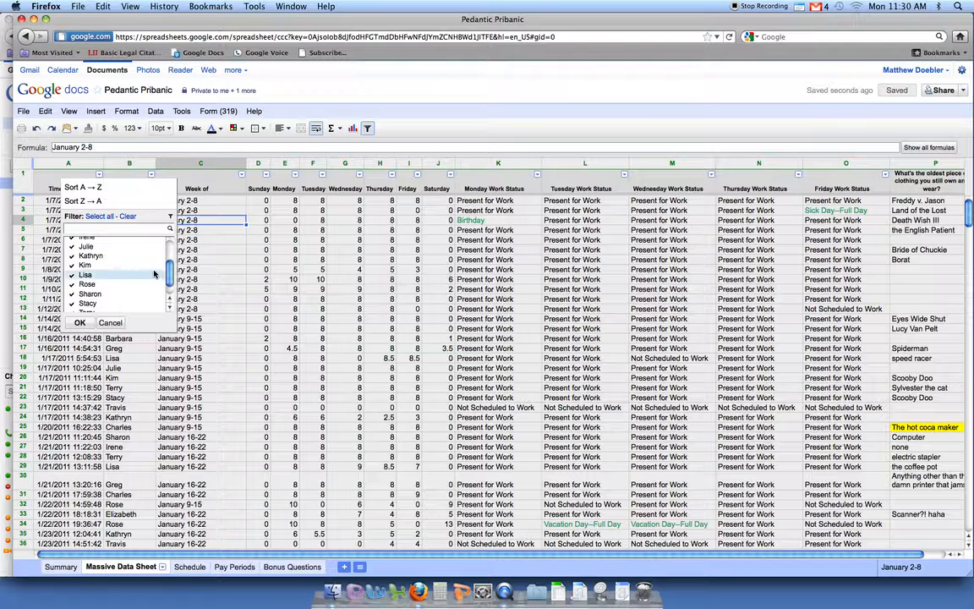
scroll(139, 268, up, 3)
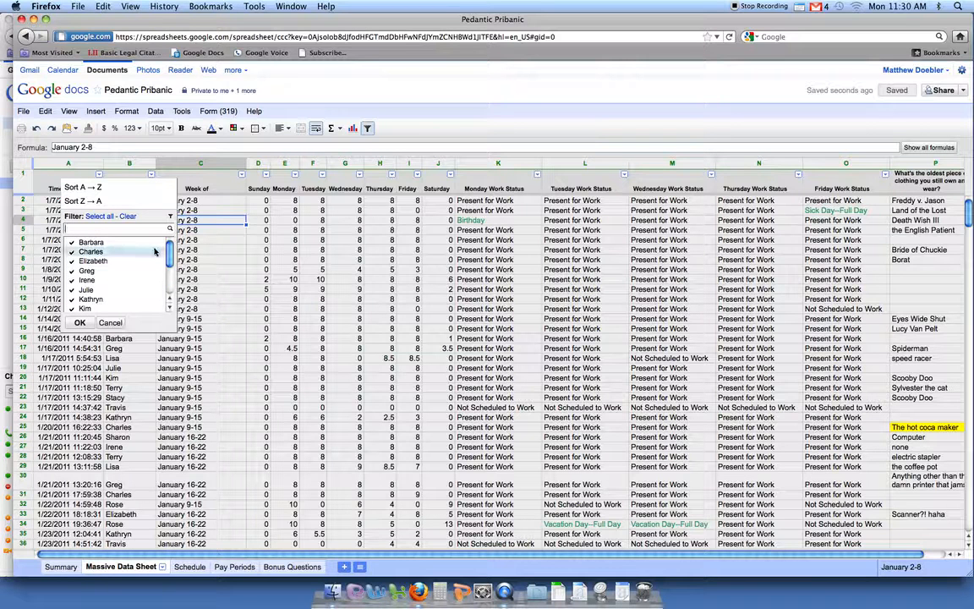
click(127, 218)
click(93, 290)
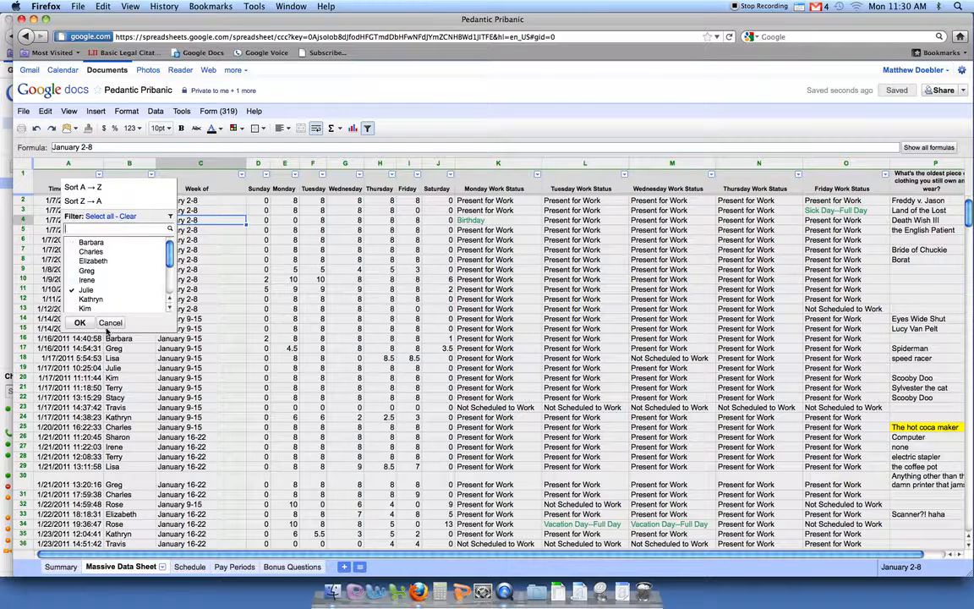
click(80, 323)
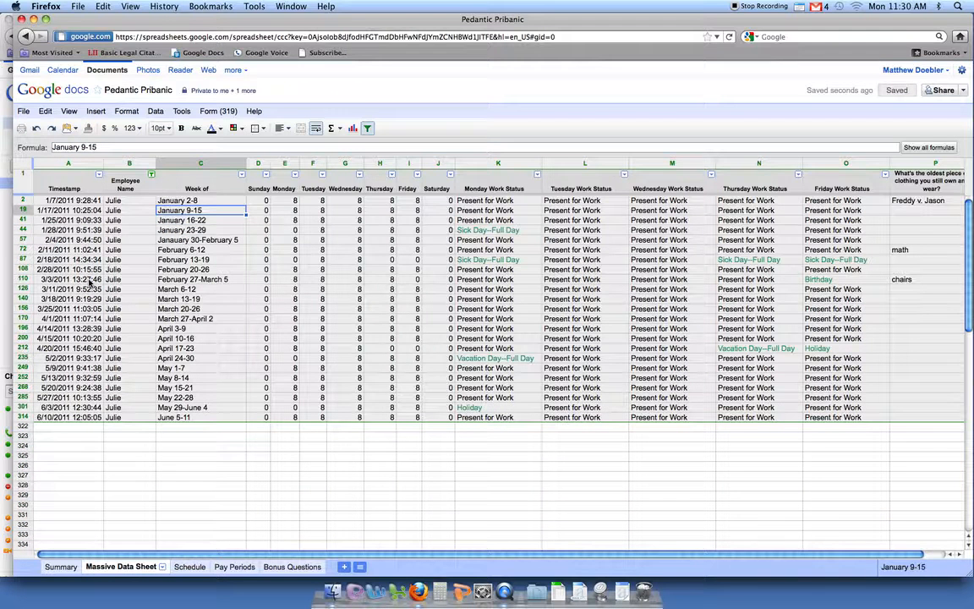
drag(112, 200, 192, 504)
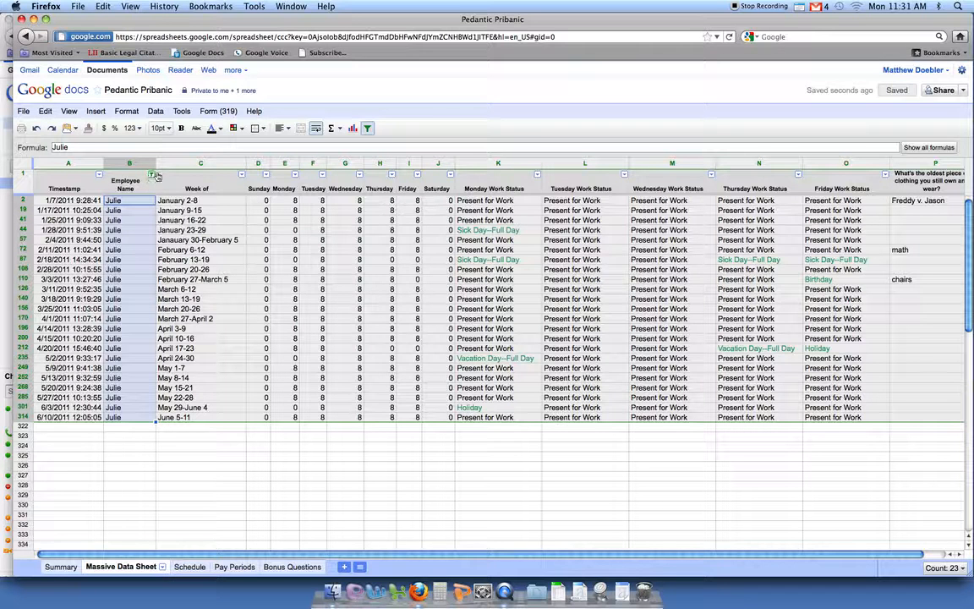
Narrow the single employee's entries further by filtering the Week of column to June 5-11
click(242, 174)
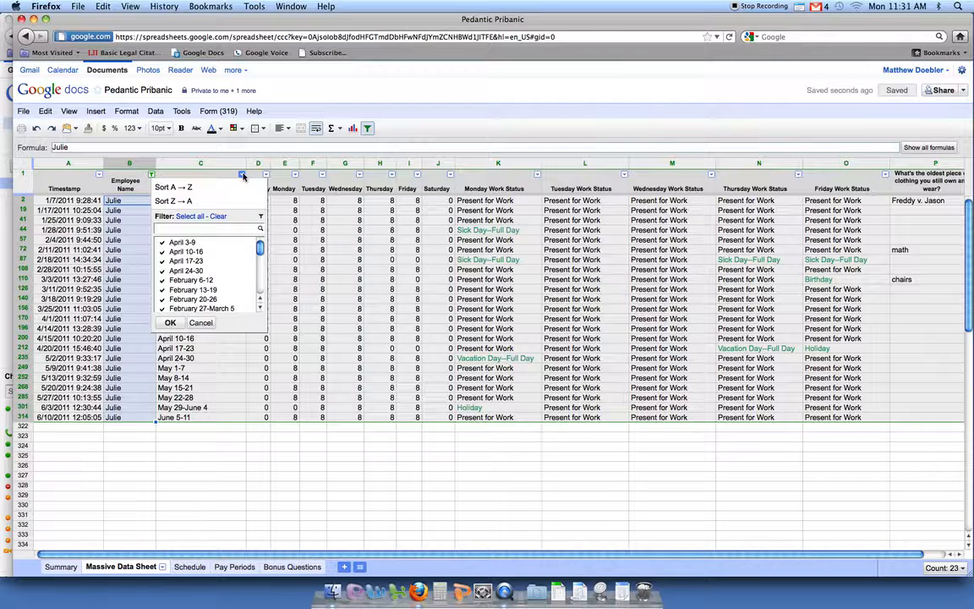
click(218, 216)
drag(260, 253, 259, 277)
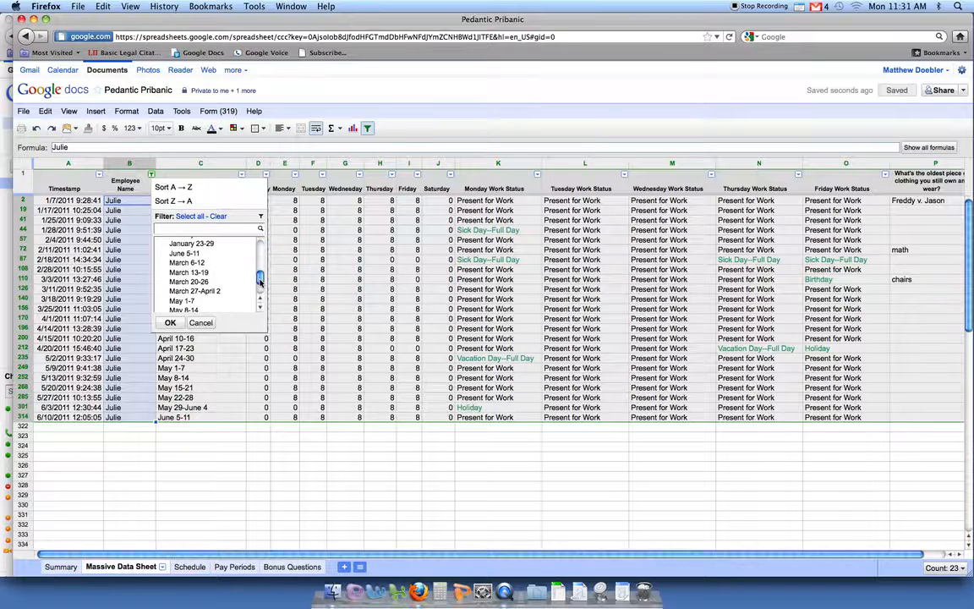
click(196, 253)
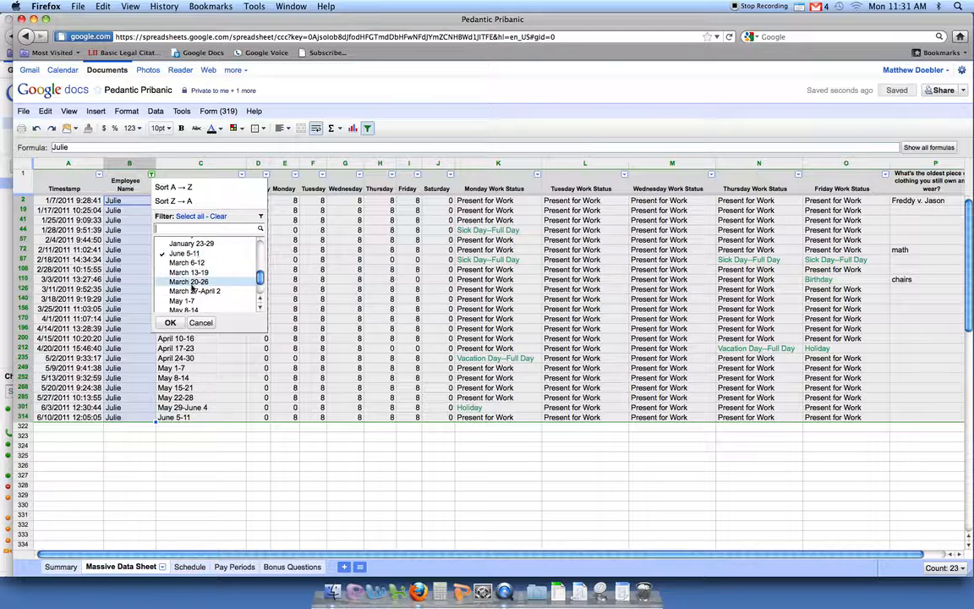
click(172, 324)
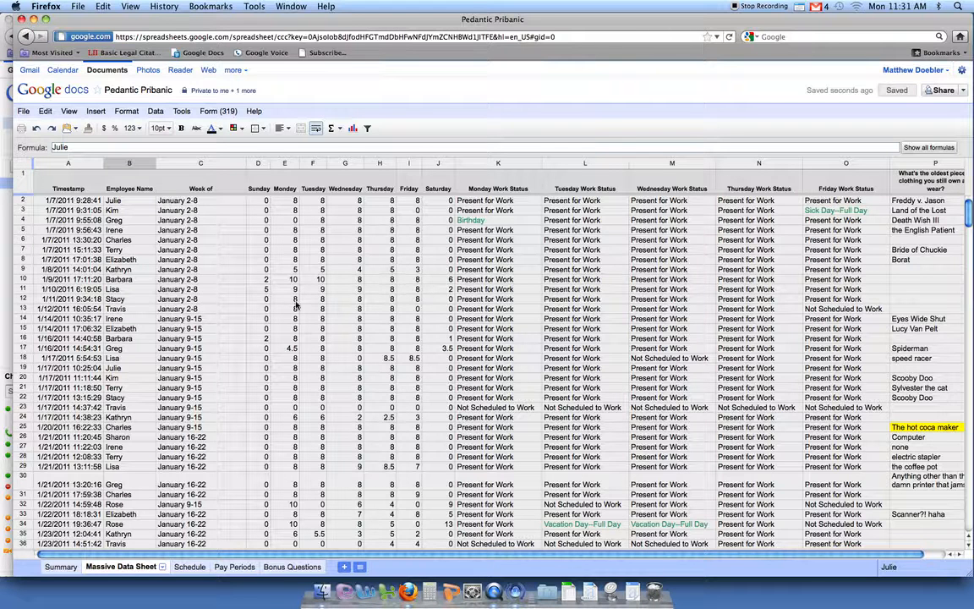
Select the Employee Name and Week of header cells in the unfiltered sheet
click(137, 188)
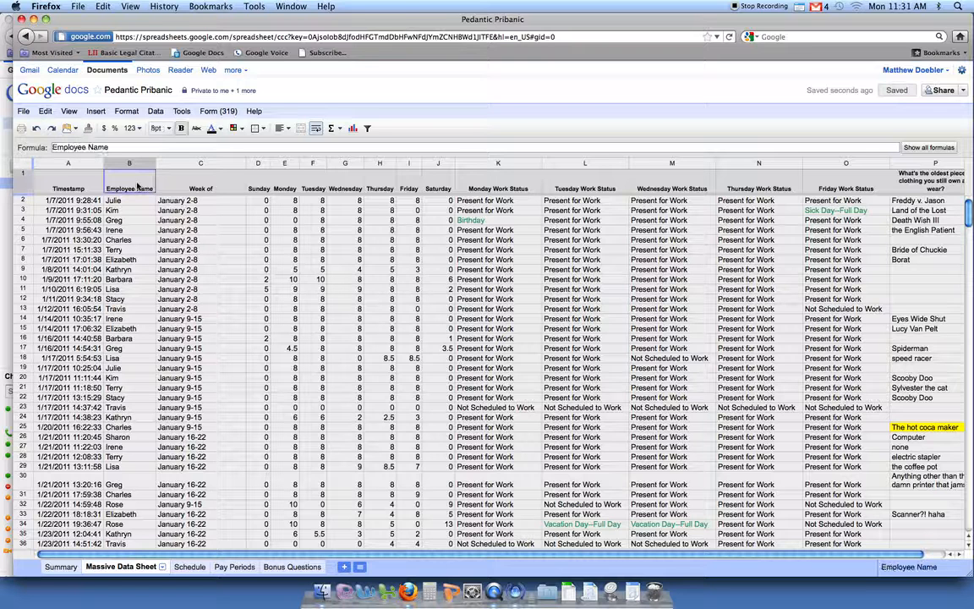
click(218, 182)
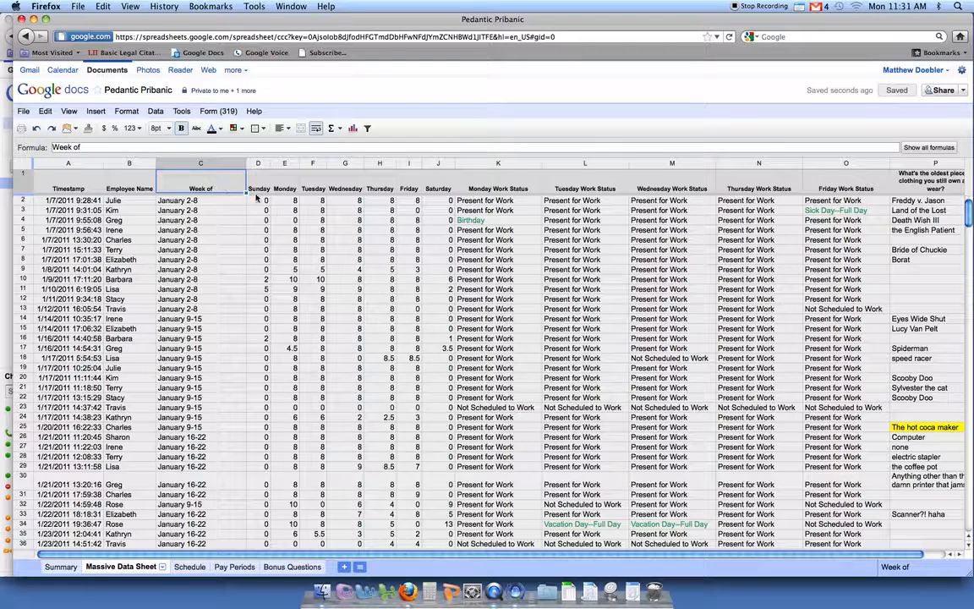
key(shift+Left)
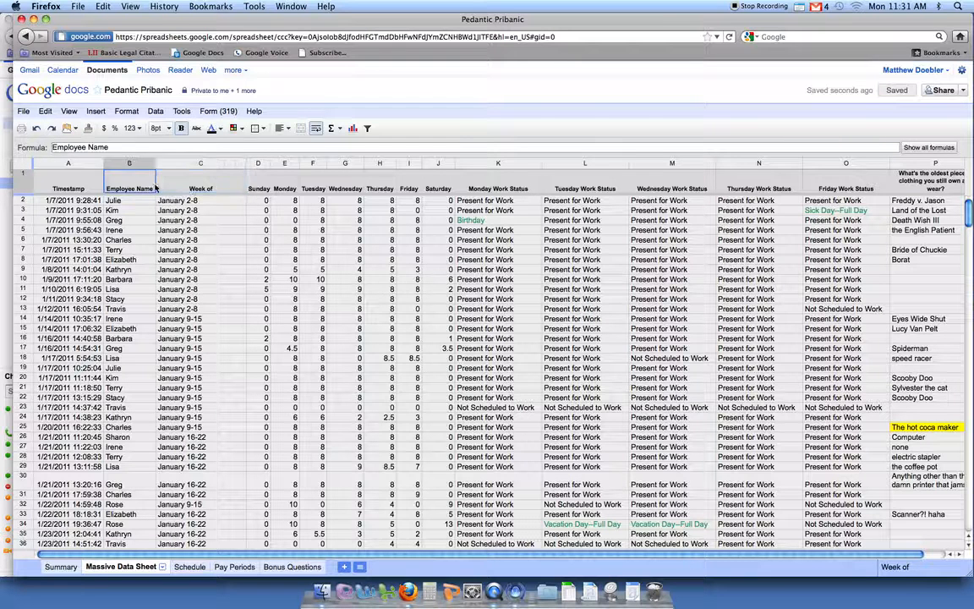